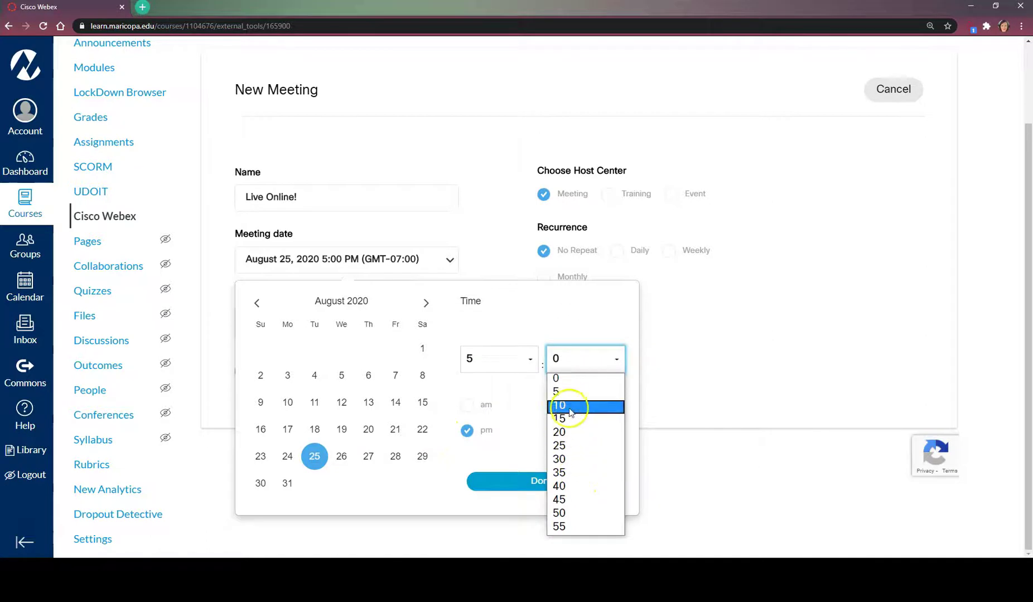
Set Live Online! to start at 5:10 PM and repeat weekly on Tuesday and Thursday.
left_click(539, 480)
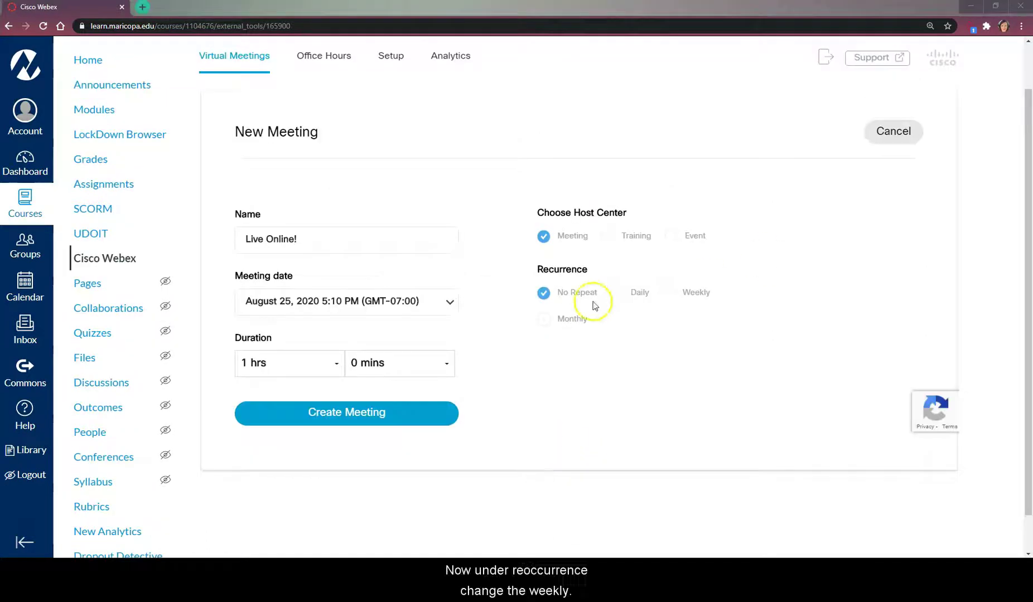
left_click(669, 297)
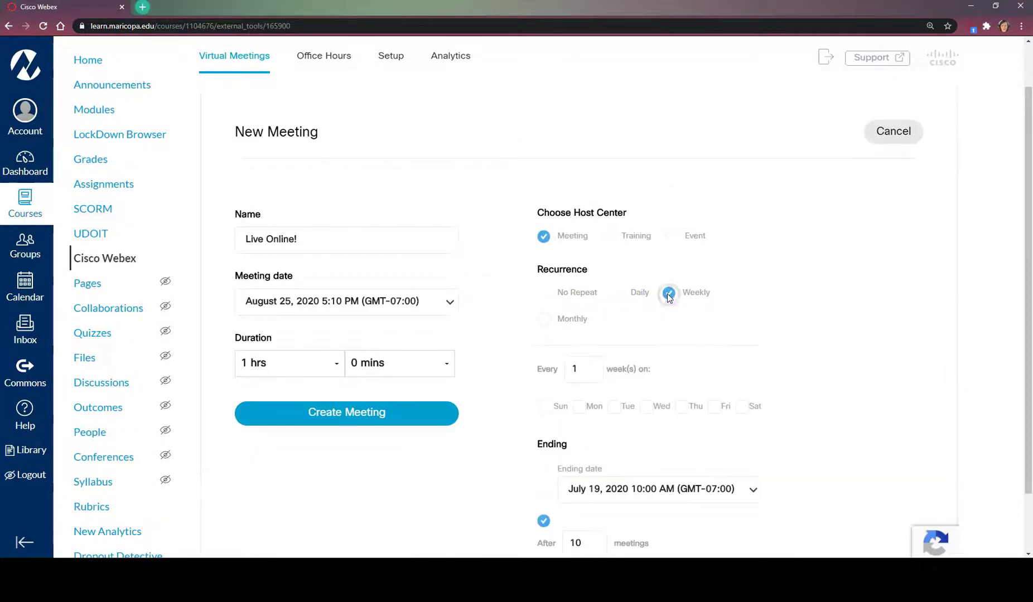
scroll(669, 298, "down", 1)
scroll(670, 299, "down", 1)
left_click(619, 338)
left_click(686, 334)
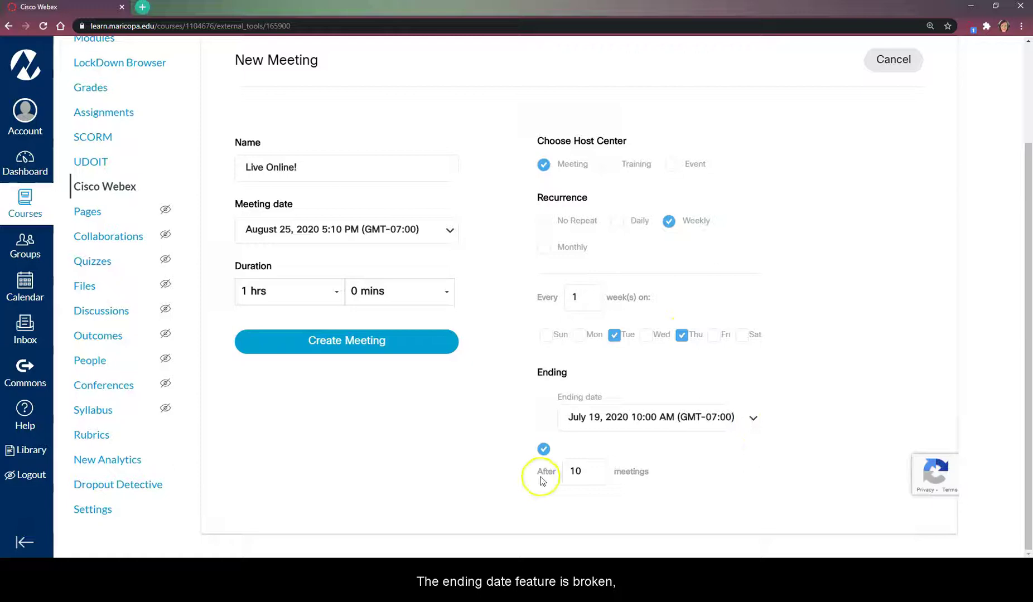
End the series after 30 meetings and create the recurring meeting.
double_click(587, 471)
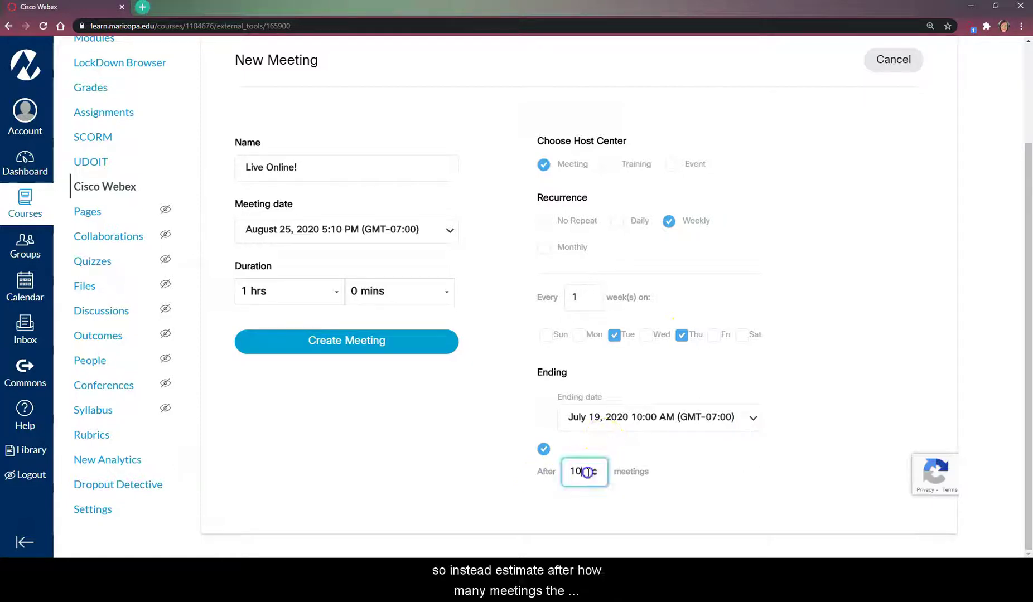
type("3")
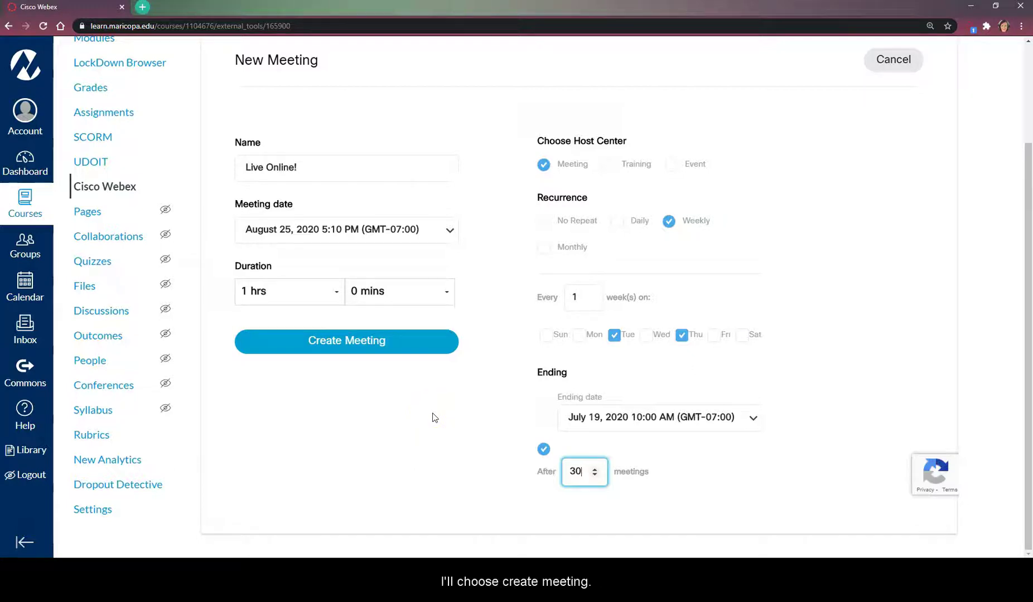
left_click(329, 339)
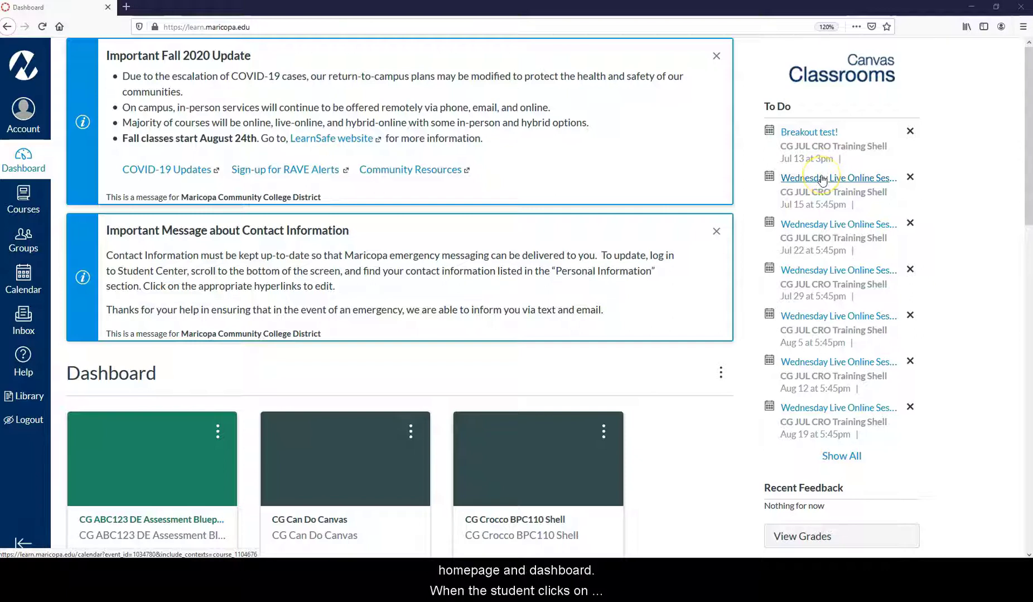
Open the Wednesday Live Online Session event from the To Do list and choose Join Meeting.
left_click(840, 178)
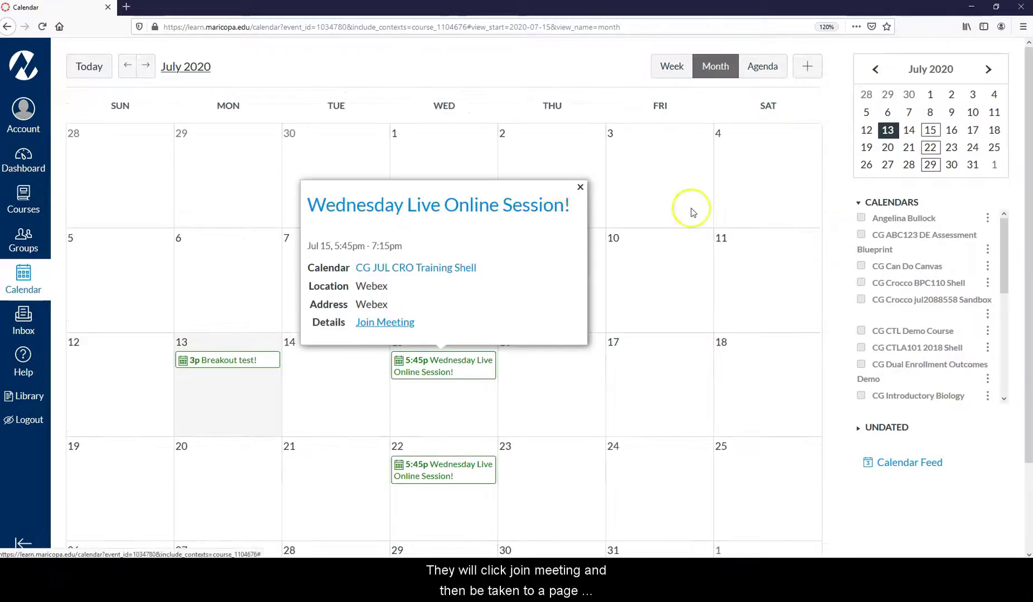
left_click(362, 323)
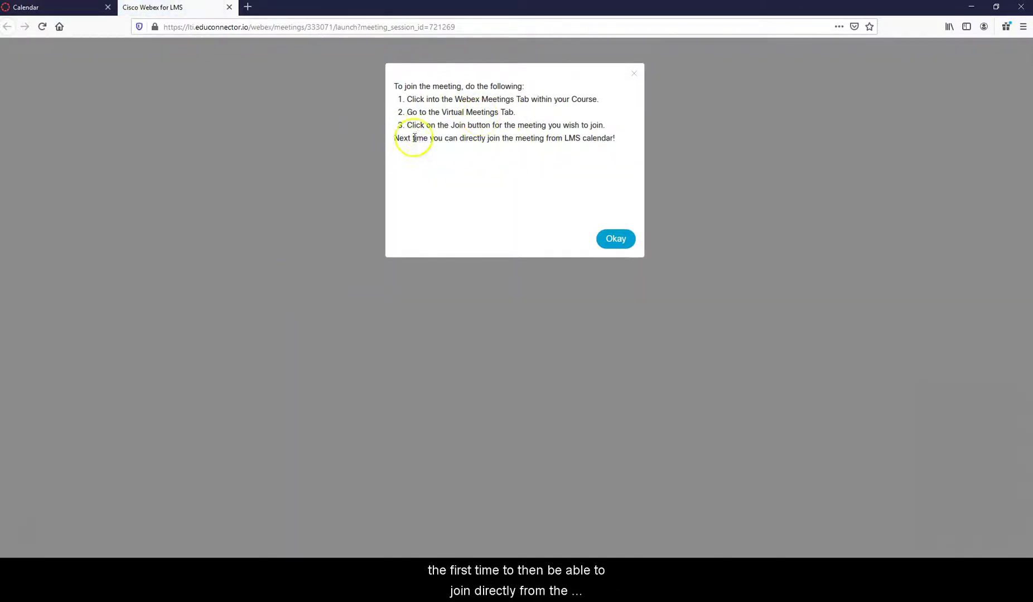
Try joining the Wednesday Live Online Session from the course's Cisco Webex meetings list.
left_click(617, 243)
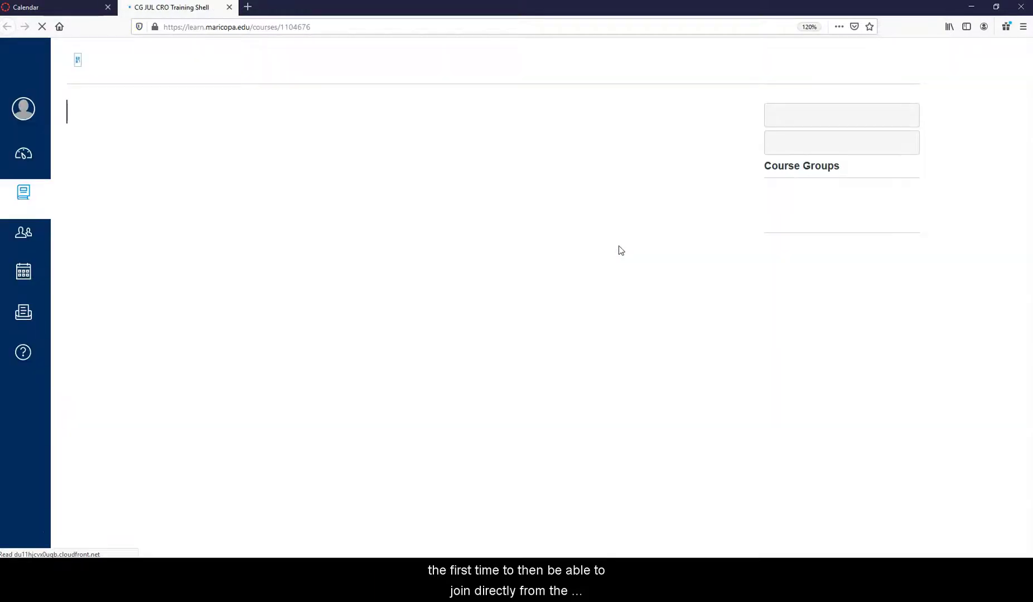
left_click(140, 15)
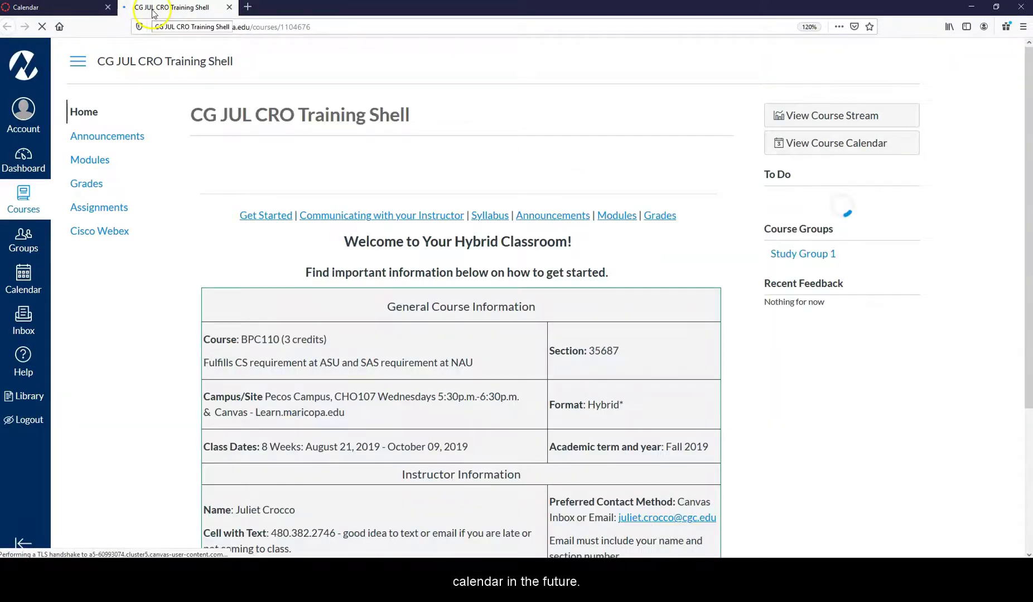
left_click(97, 233)
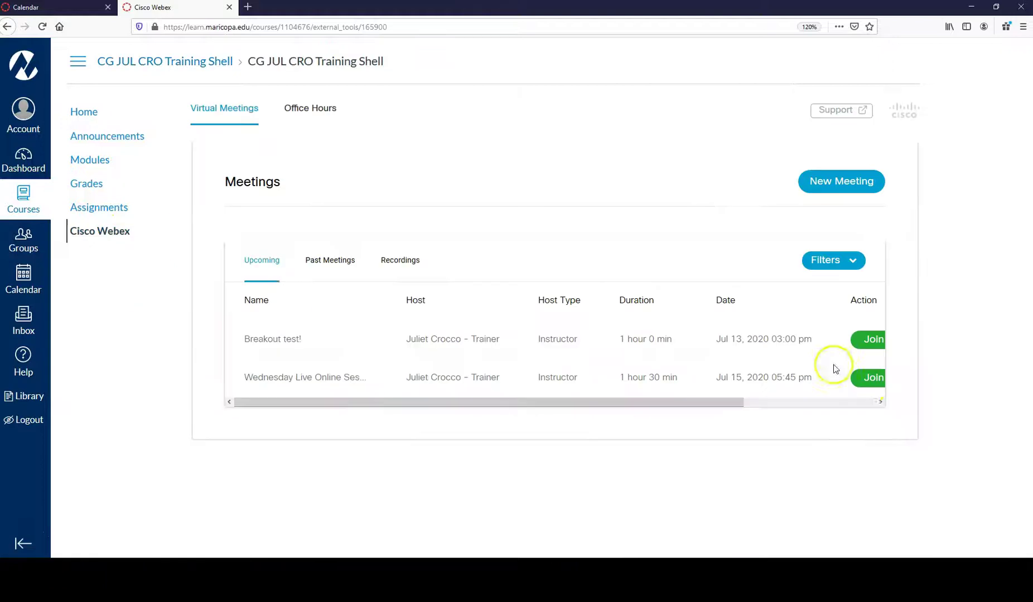
left_click(870, 379)
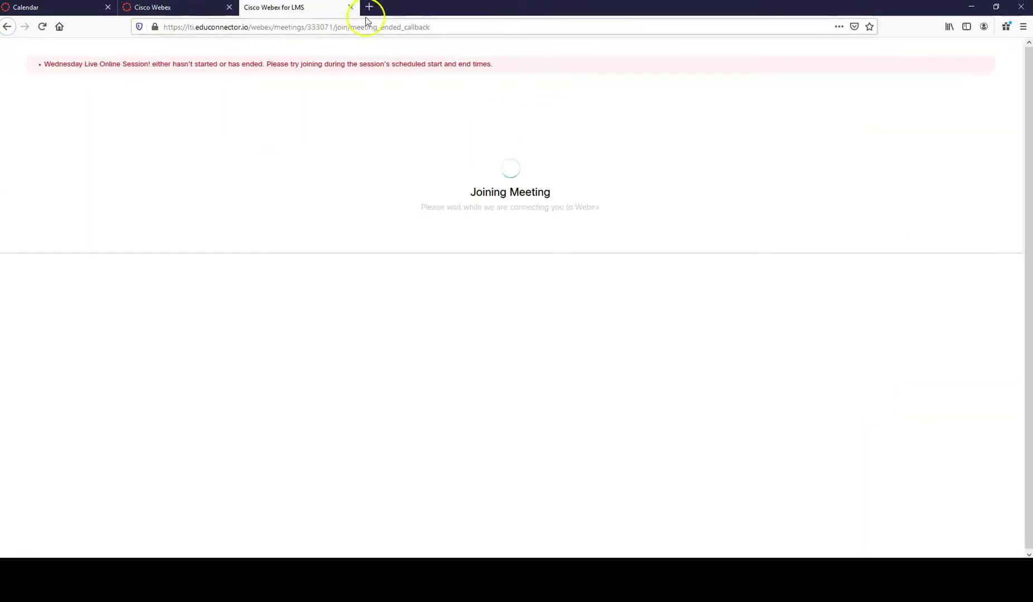
Close the failed page, then join the Wednesday session from its To Do calendar event.
left_click(350, 8)
left_click(84, 110)
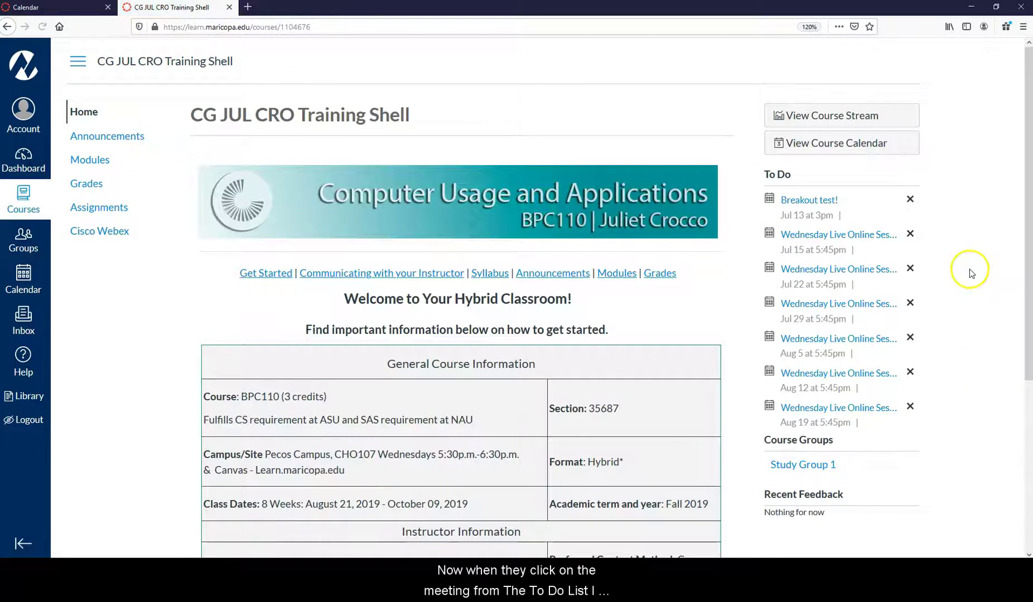
left_click(805, 235)
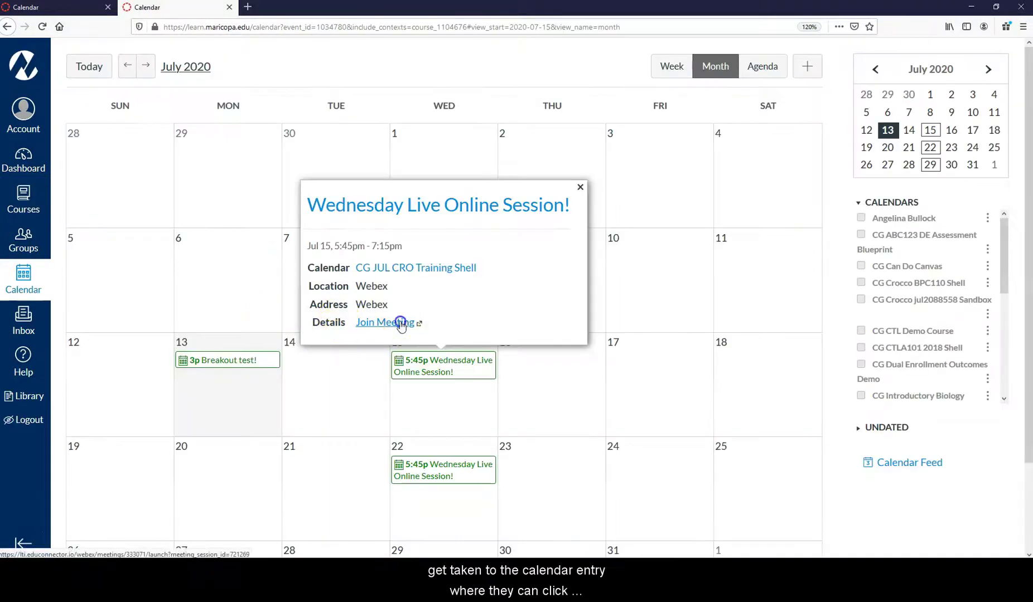
left_click(393, 388)
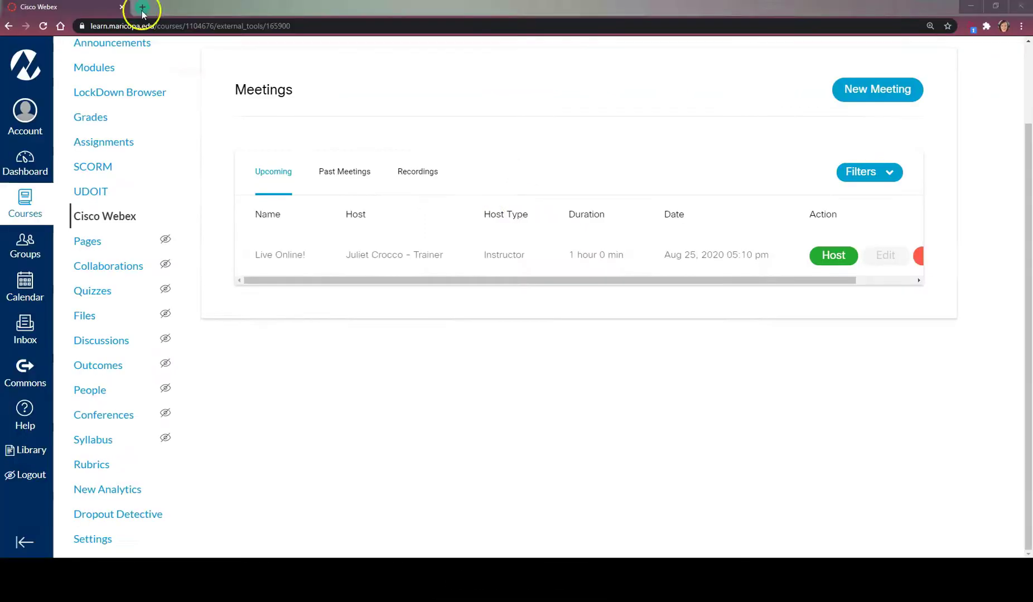
Go to maricopa.webex.com in a new browser tab.
left_click(140, 7)
type("maricopa.webex.com")
left_click(168, 27)
key("Return")
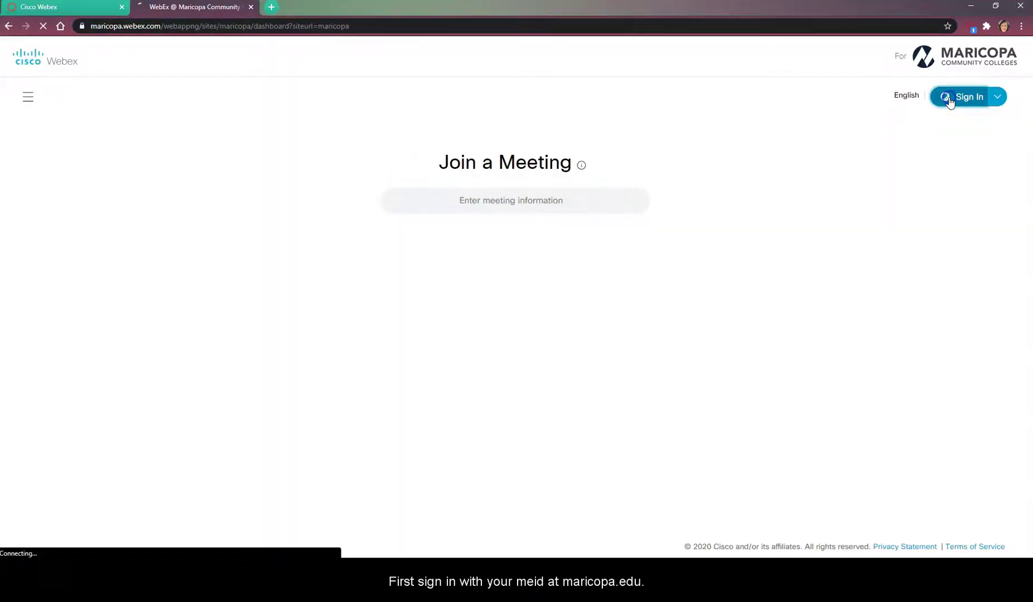
Sign in with the account e-mail via the organisational login and open My Webex Meetings.
left_click(951, 98)
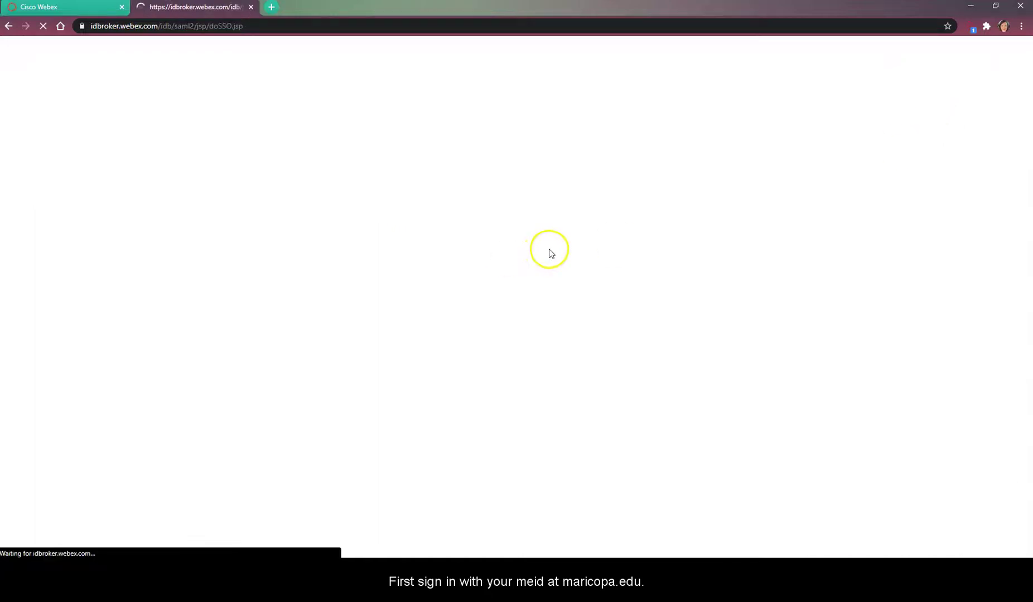
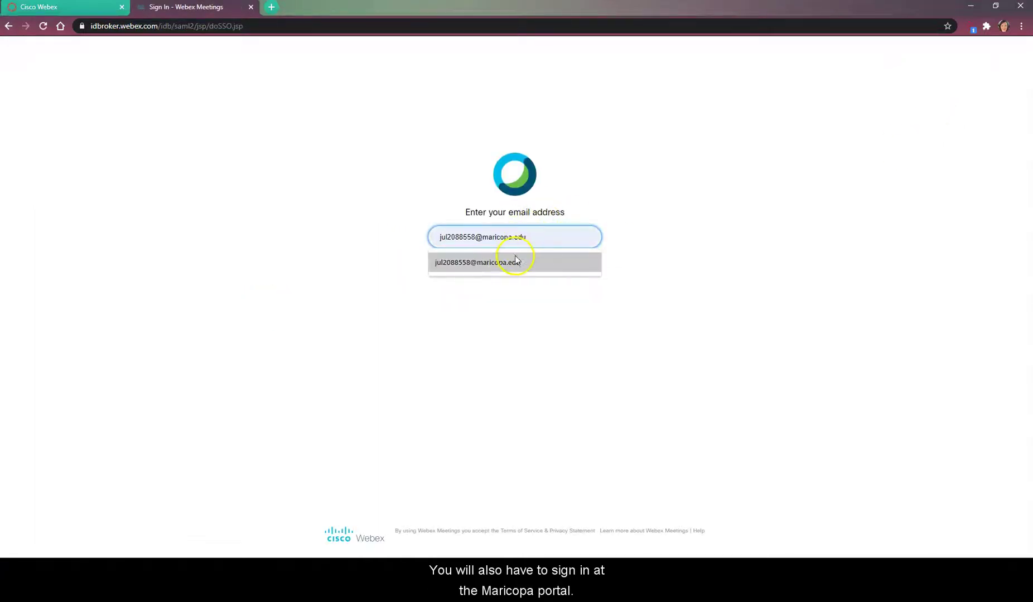
left_click(512, 261)
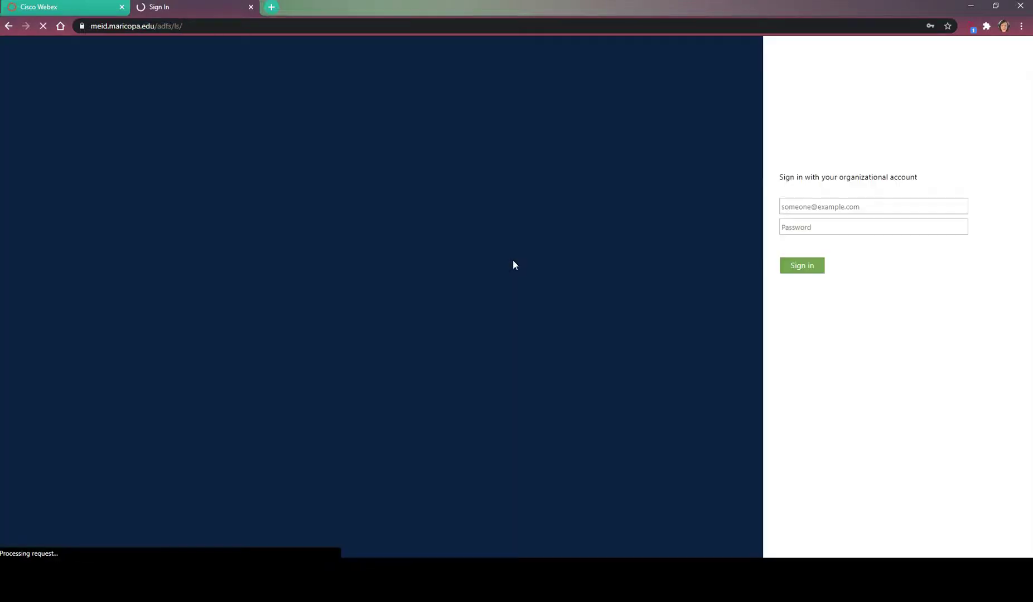
left_click(799, 279)
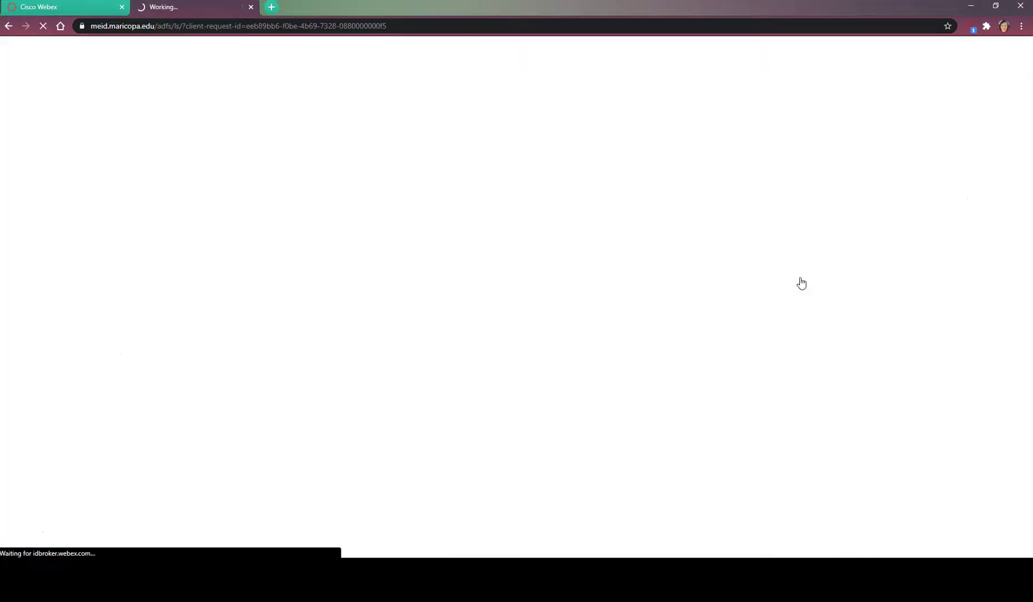
left_click(40, 127)
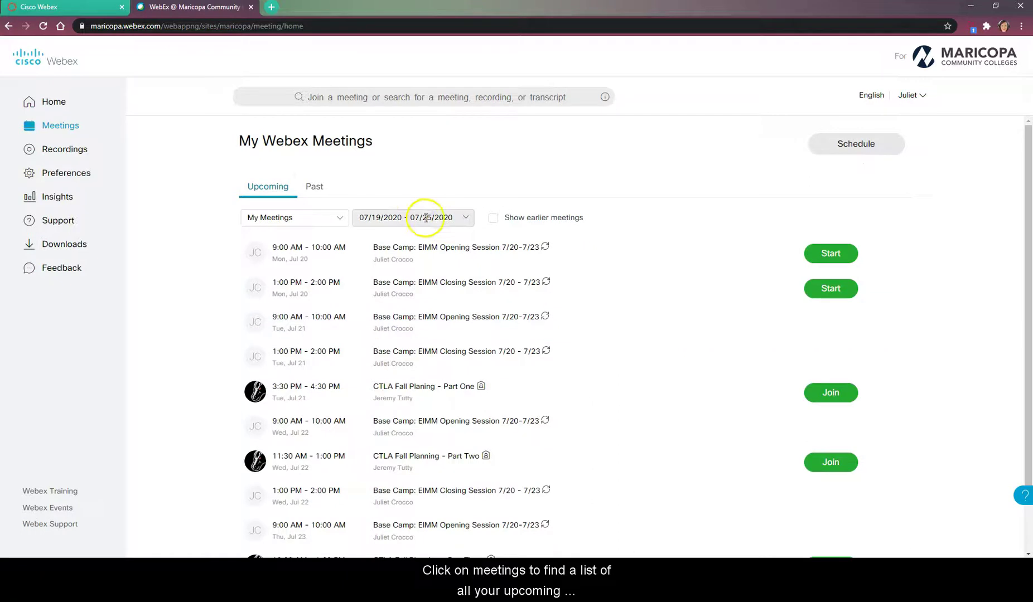
Set a custom meeting date range from 08/25/2020 to 12/31/2020.
left_click(440, 221)
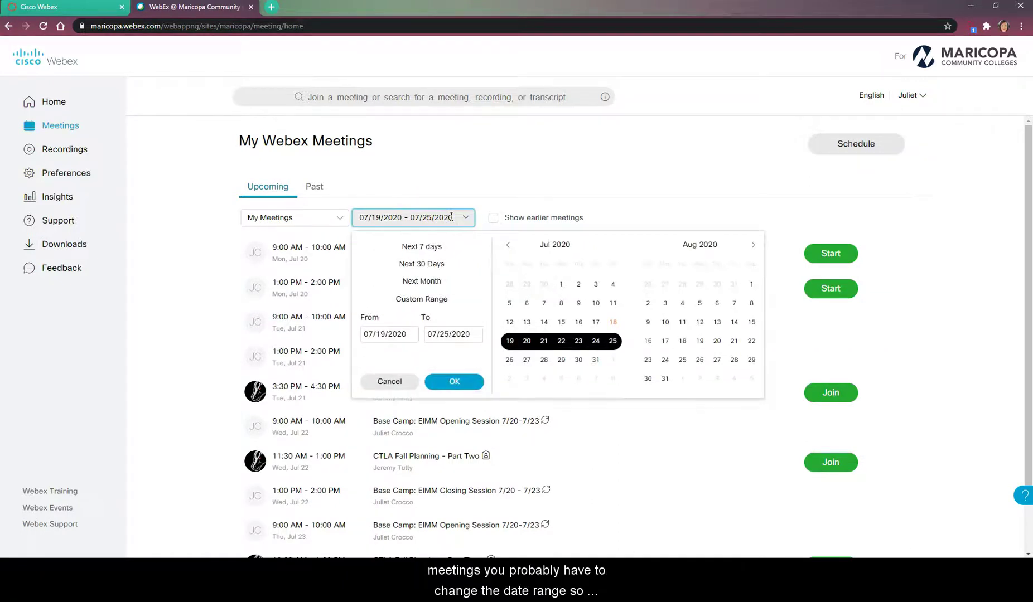
left_click(441, 297)
left_click(392, 334)
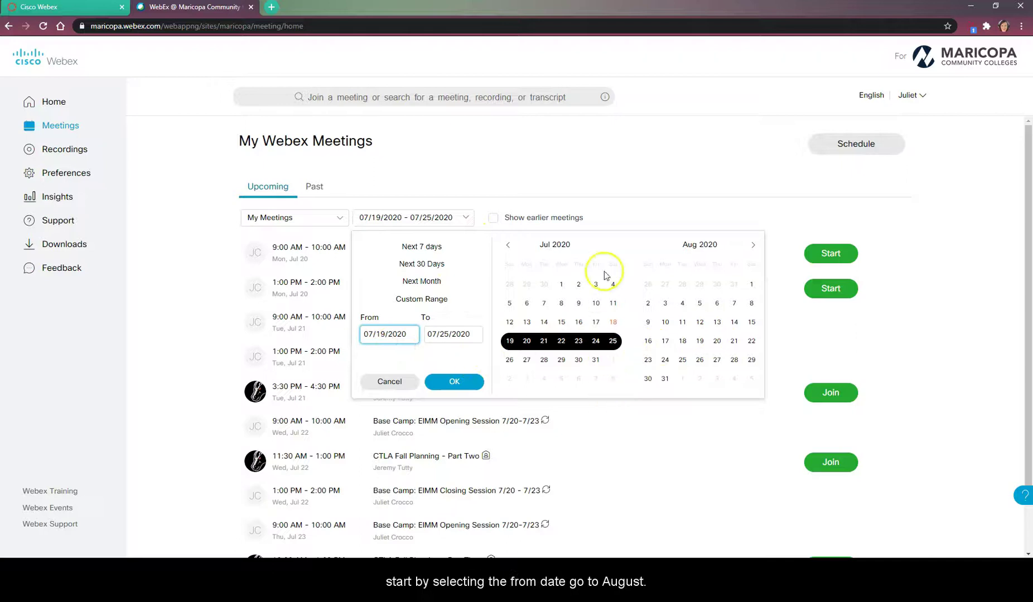
left_click(684, 360)
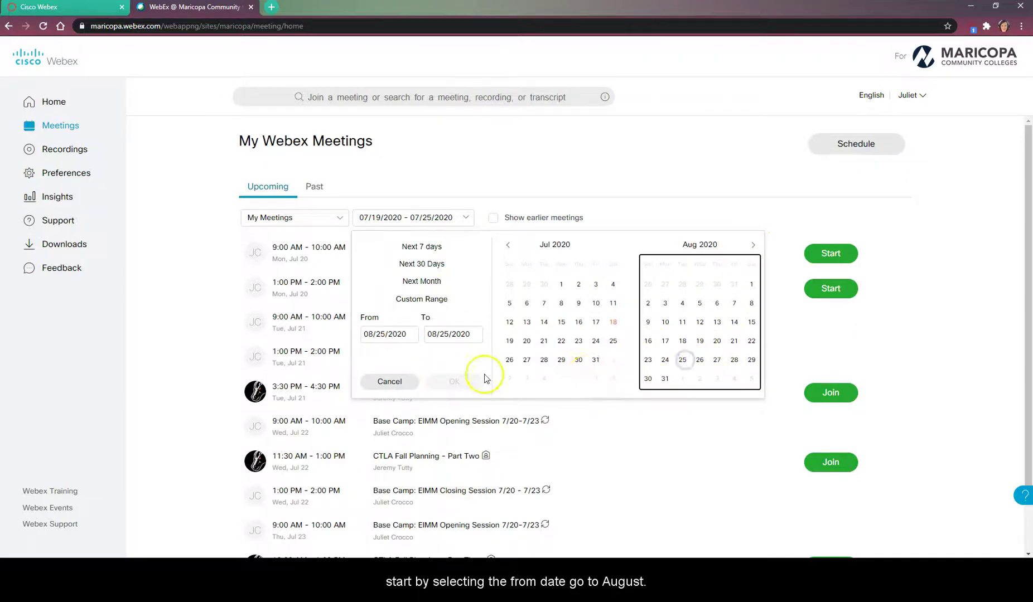
left_click(452, 334)
left_click(752, 245)
left_click(753, 245)
left_click(753, 246)
left_click(753, 245)
left_click(753, 246)
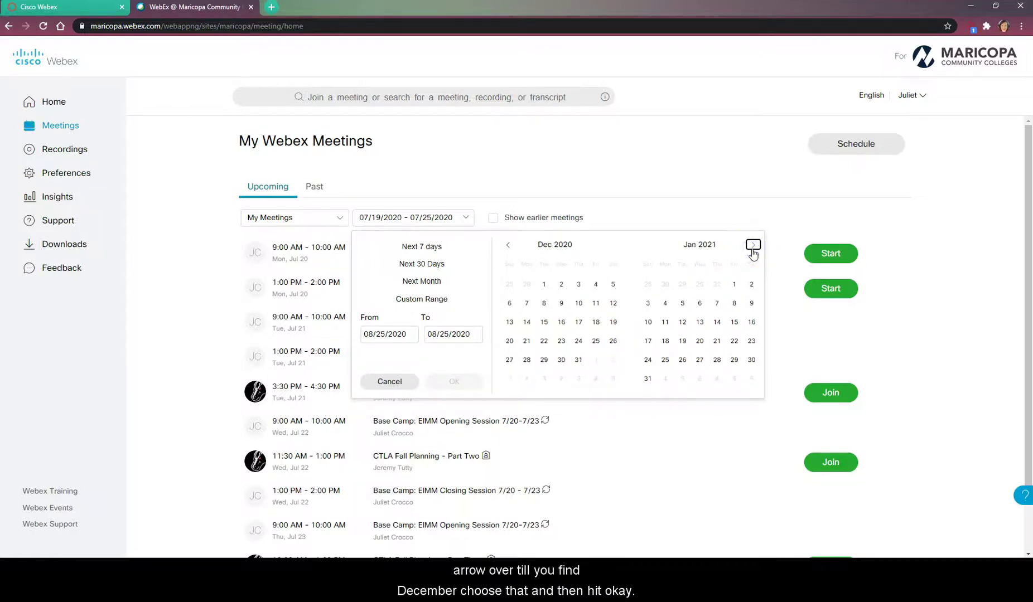
left_click(579, 360)
left_click(467, 383)
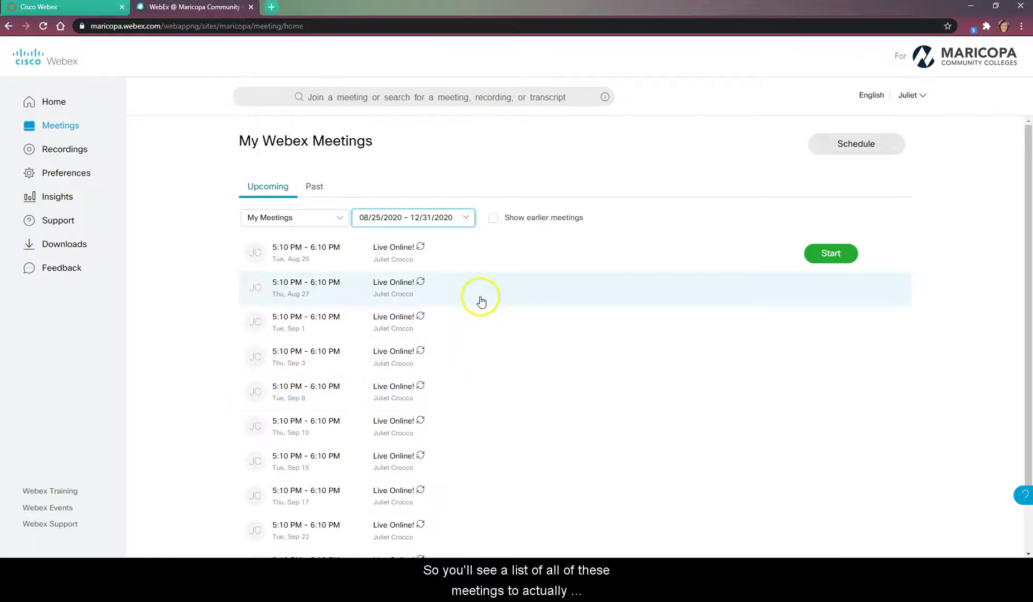
scroll(481, 302, "down", 3)
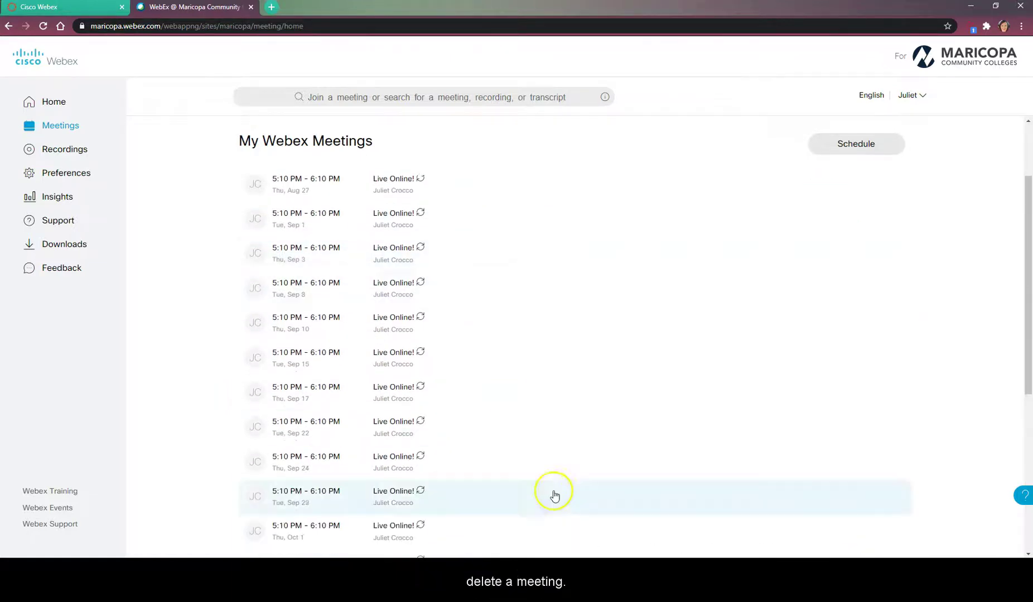
Cancel only the Thursday, Nov 19 Live Online! occurrence, keeping the rest of the series.
scroll(509, 484, "down", 3)
scroll(512, 486, "down", 3)
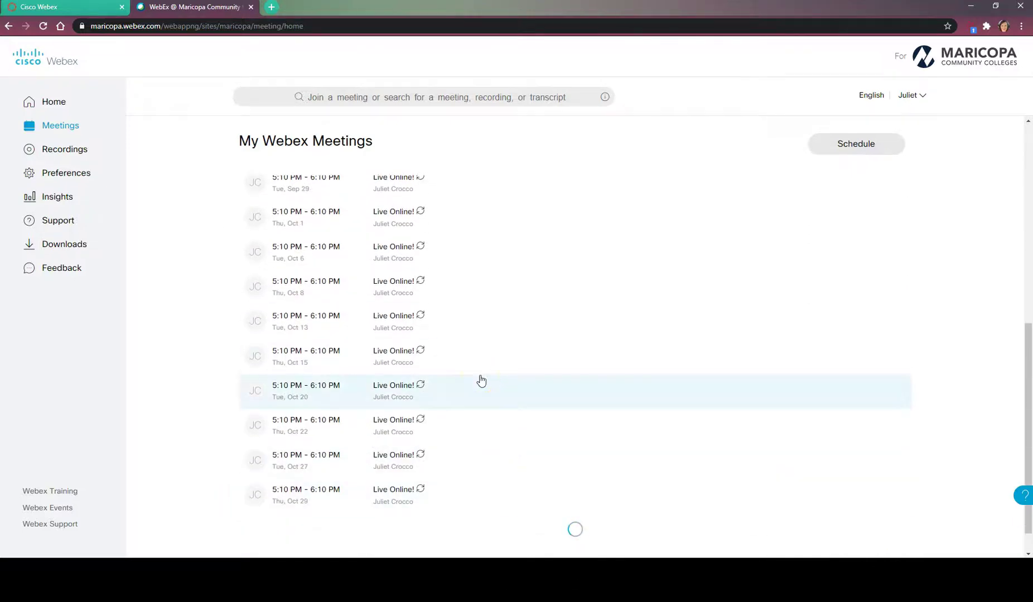
scroll(481, 381, "down", 4)
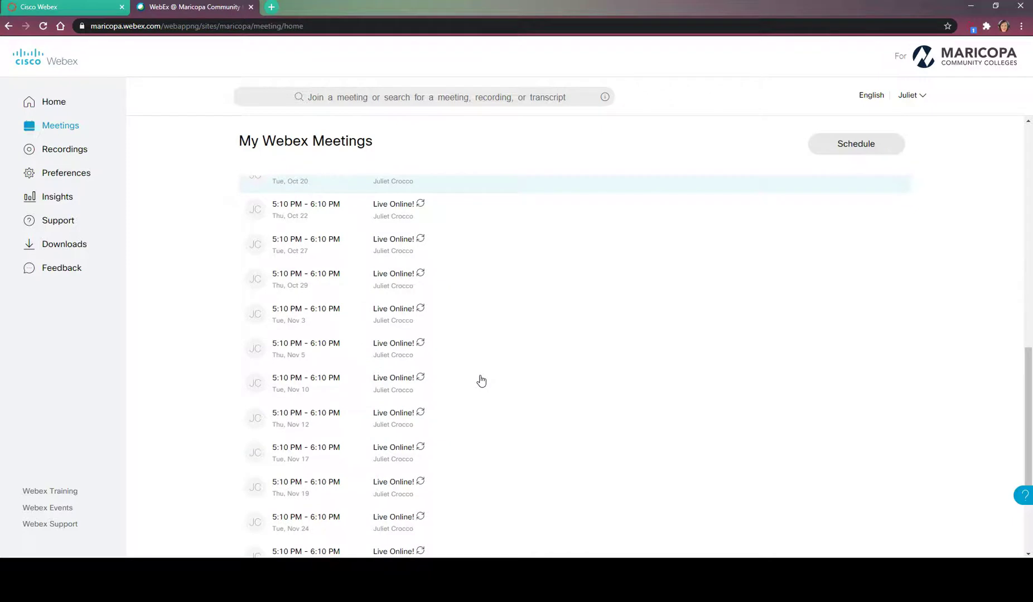
scroll(481, 381, "down", 3)
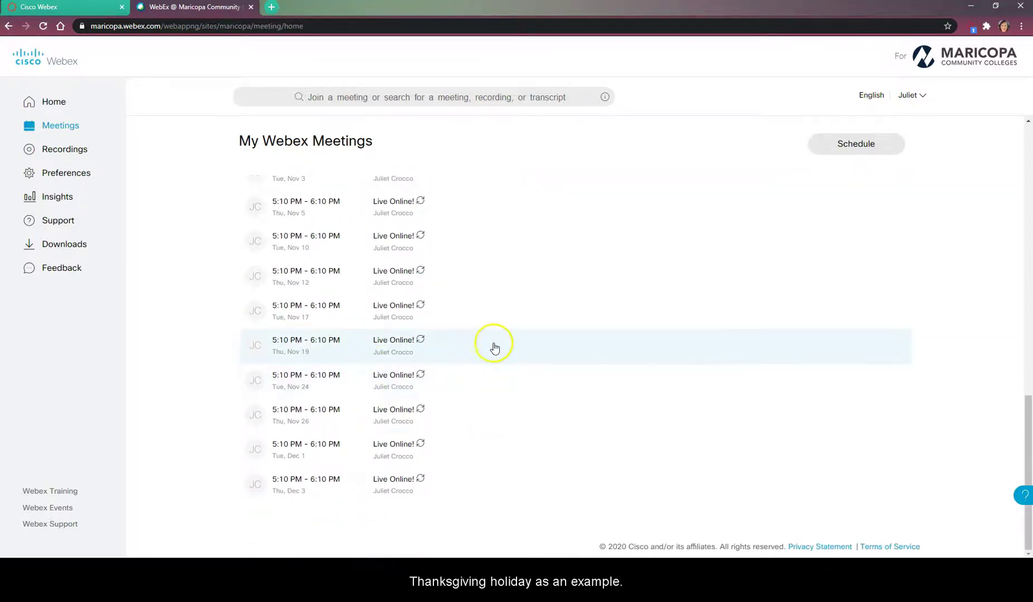
left_click(390, 341)
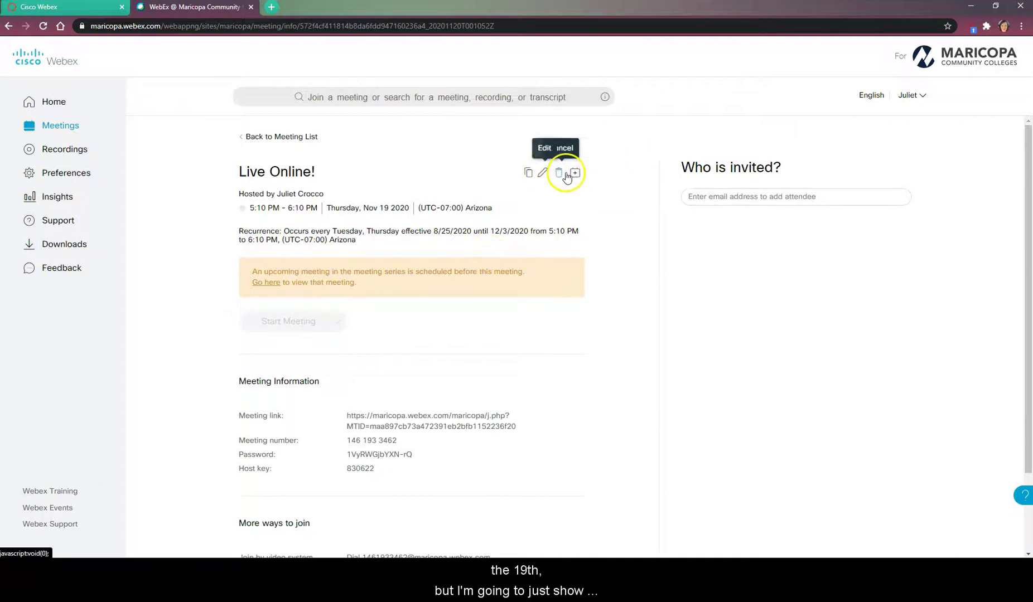
left_click(559, 175)
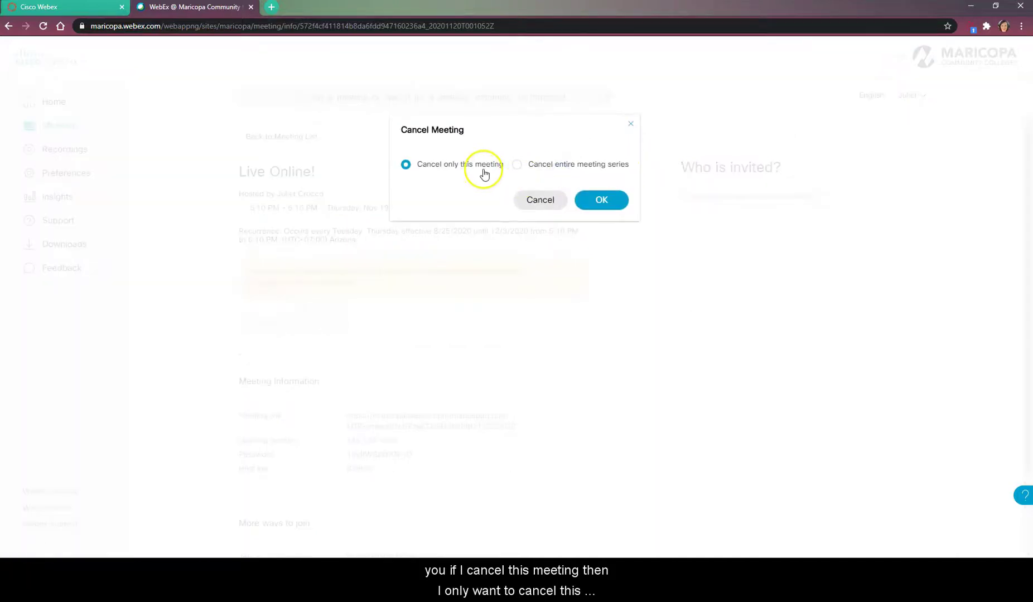
left_click(605, 202)
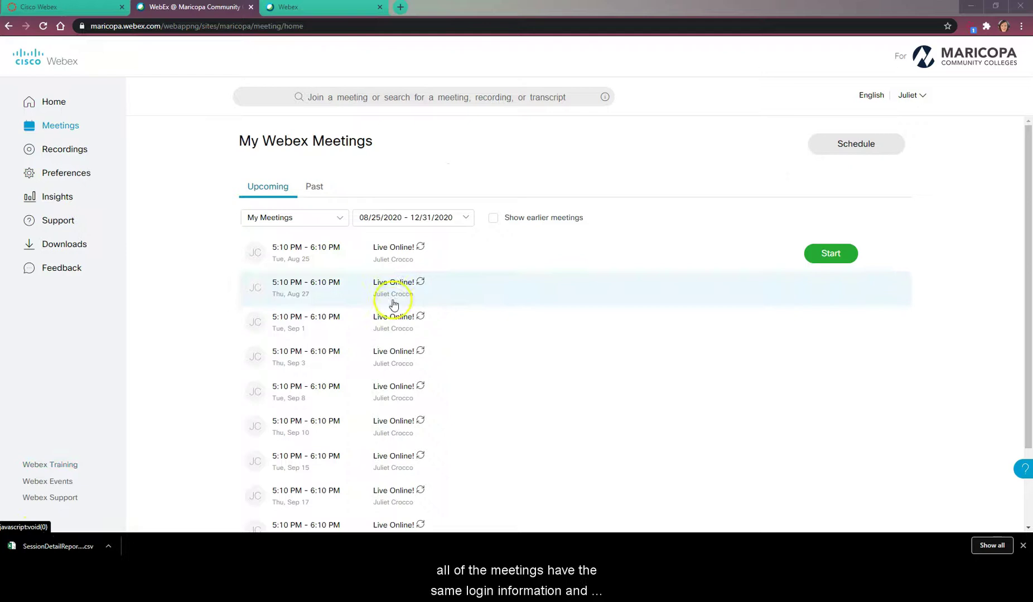
Open the Tuesday, Aug 25 Live Online! meeting and copy its meeting information.
left_click(389, 252)
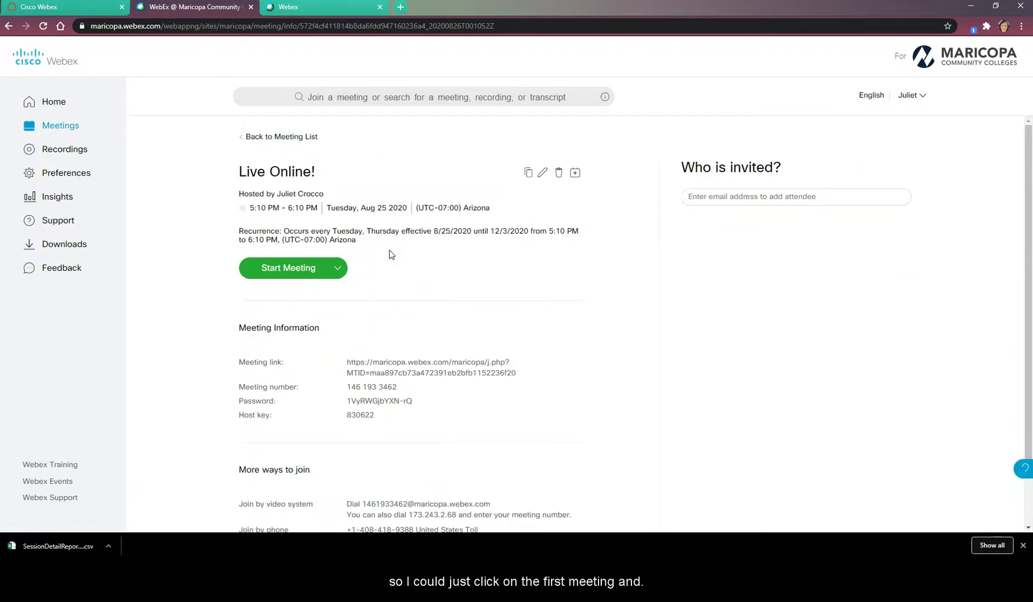
triple_click(367, 363)
left_click(359, 368)
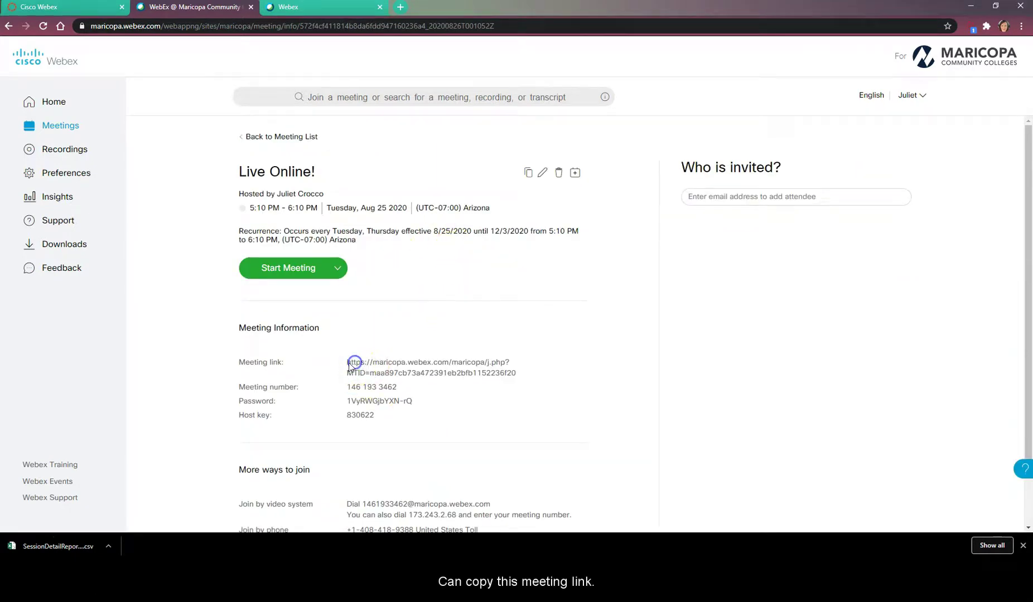
left_click(449, 370)
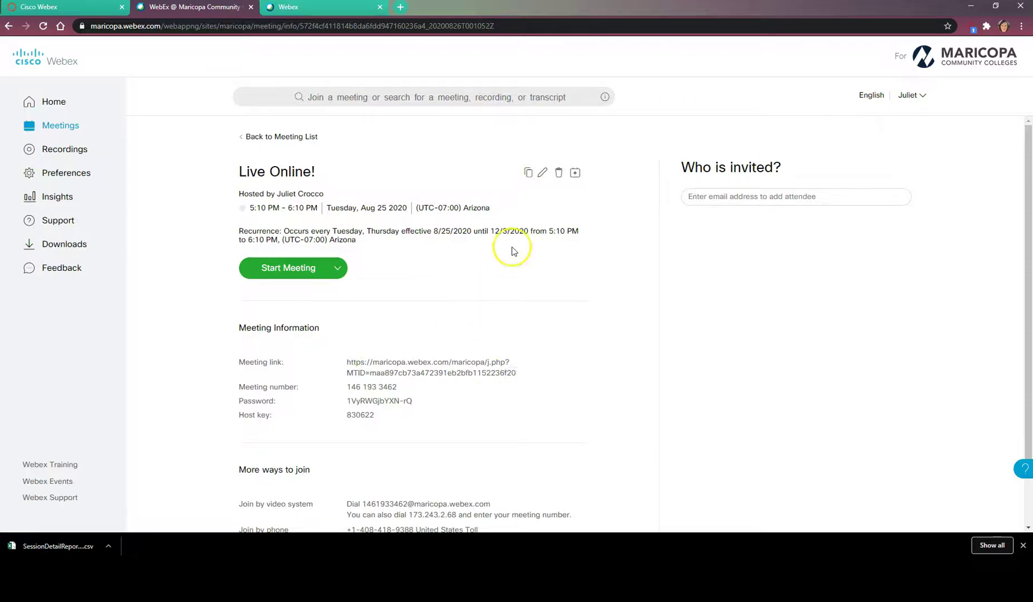
left_click(528, 175)
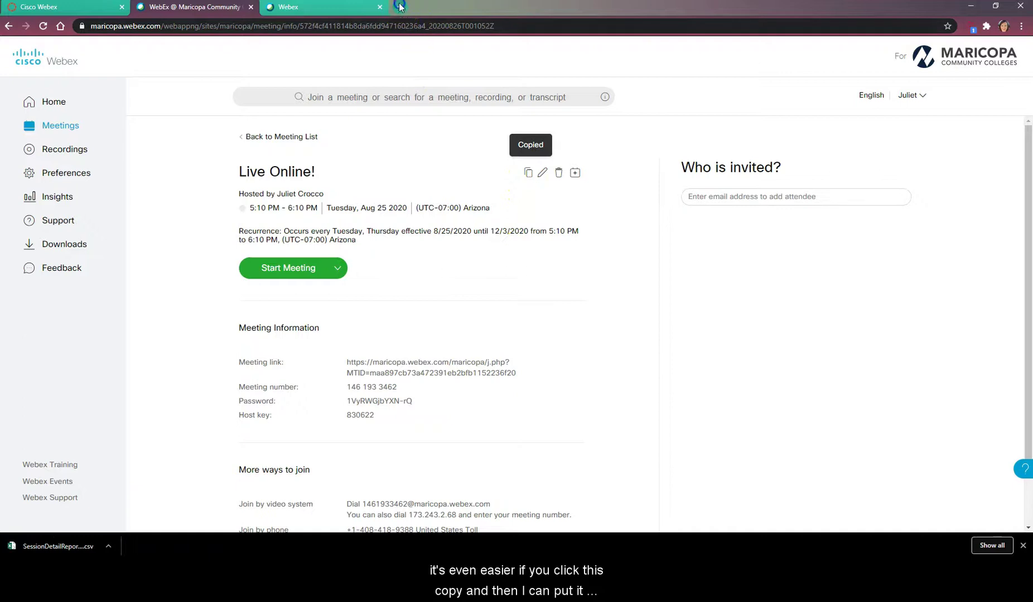
left_click(399, 7)
Create a blank Google Doc and paste the copied Live Online! meeting details.
type("dpoc")
key("BackSpace")
key("BackSpace")
key("BackSpace")
type("oc")
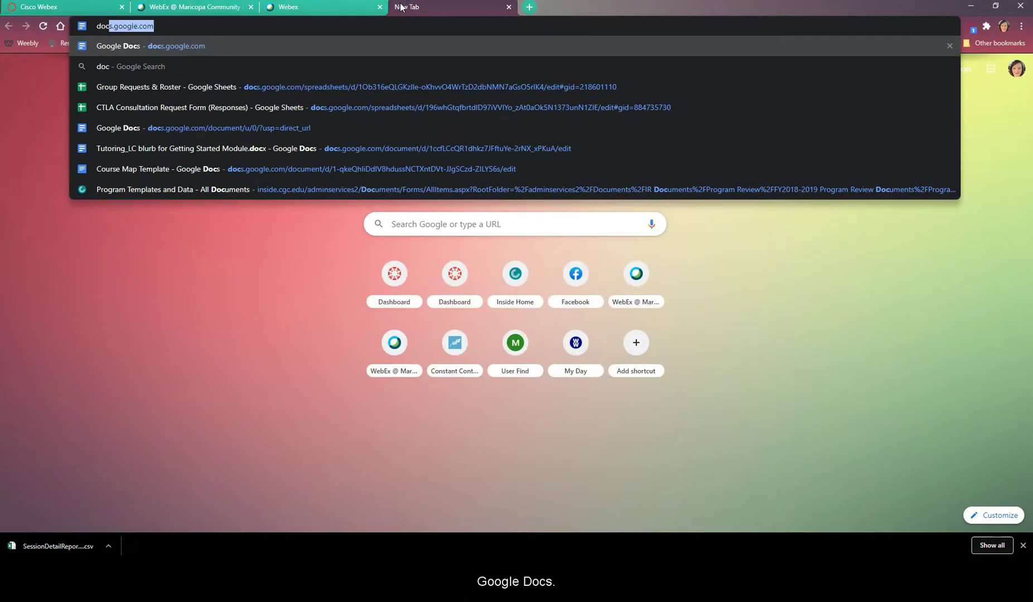
key("Return")
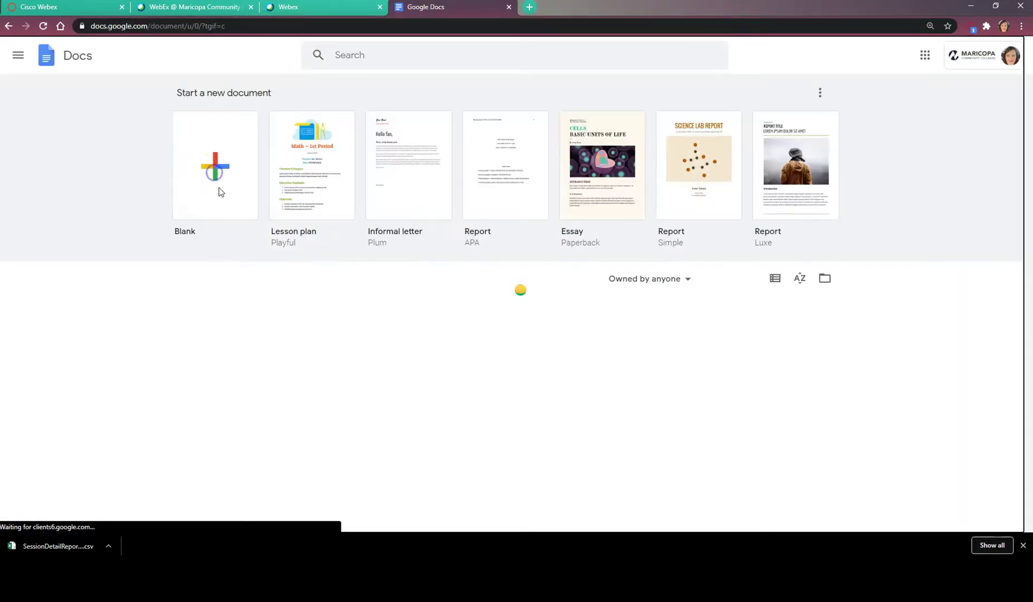
left_click(213, 166)
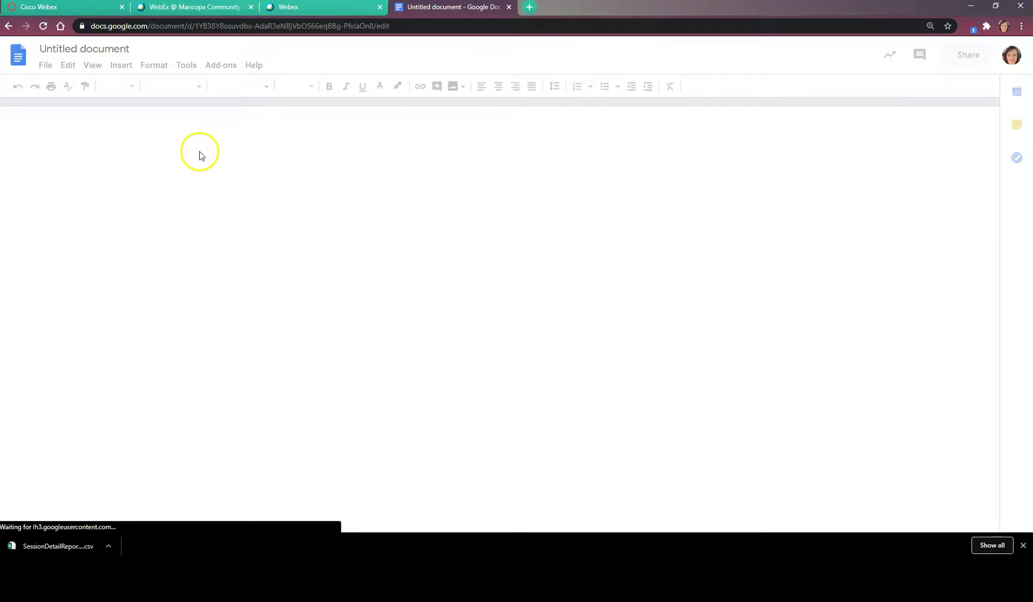
key("ctrl+v")
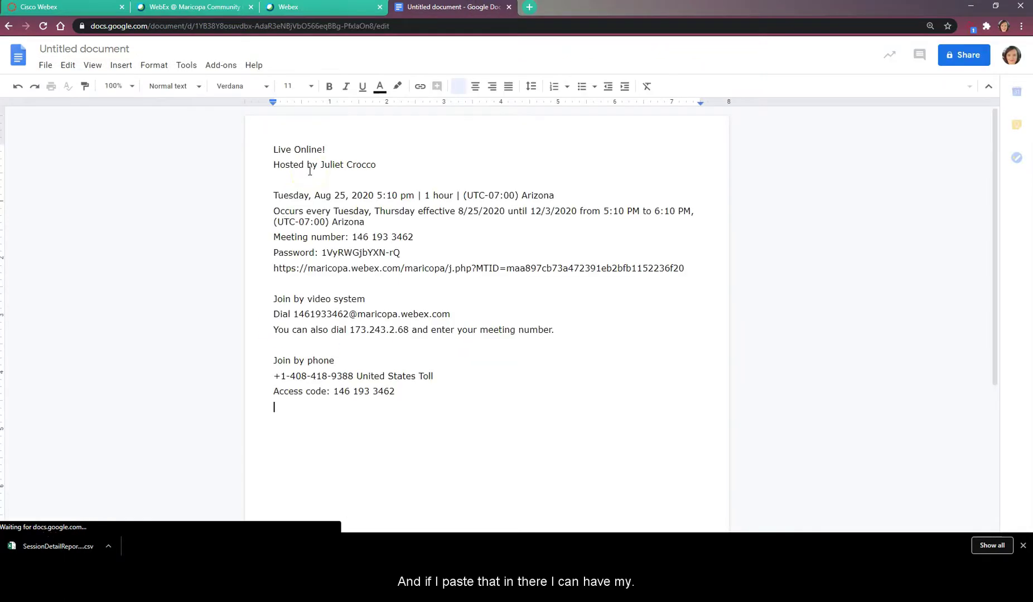
Rename the document to 'Live Online for BPC110 Fall 2020'.
left_click(96, 52)
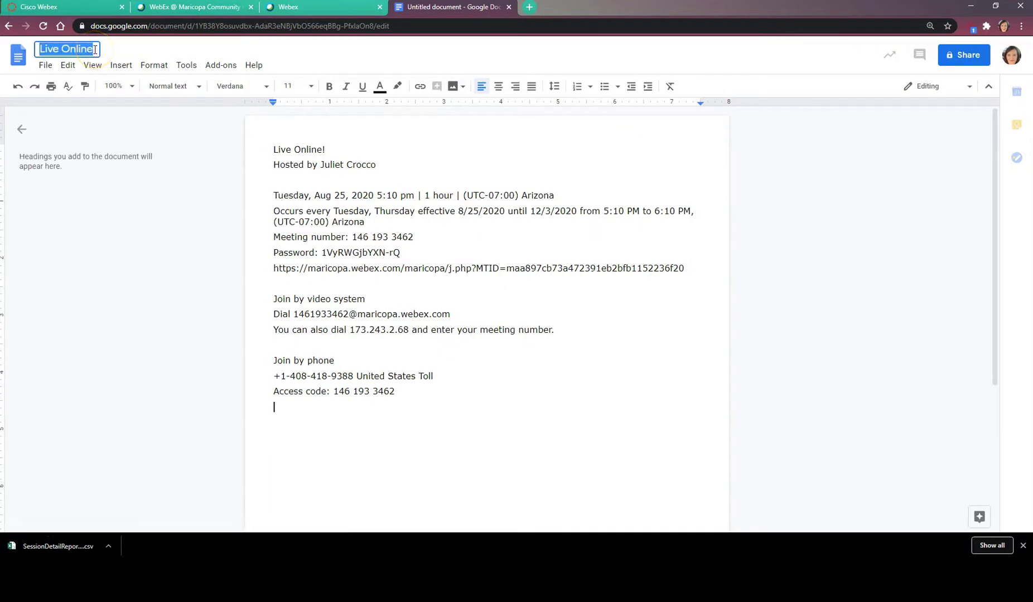
left_click(95, 50)
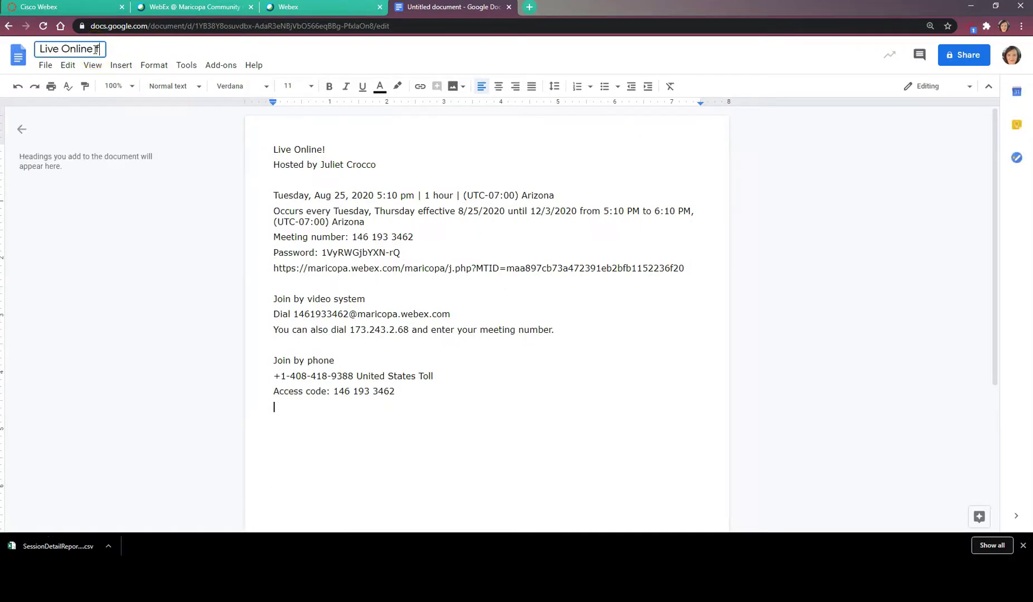
type("for BPOC")
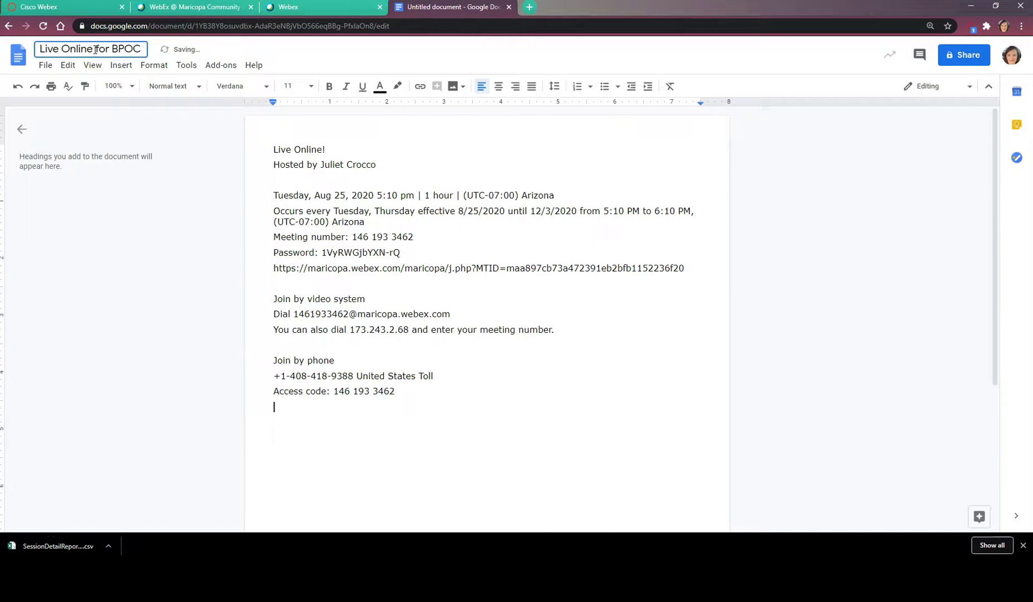
key("BackSpace")
key("BackSpace")
type("C110 Fall 2020")
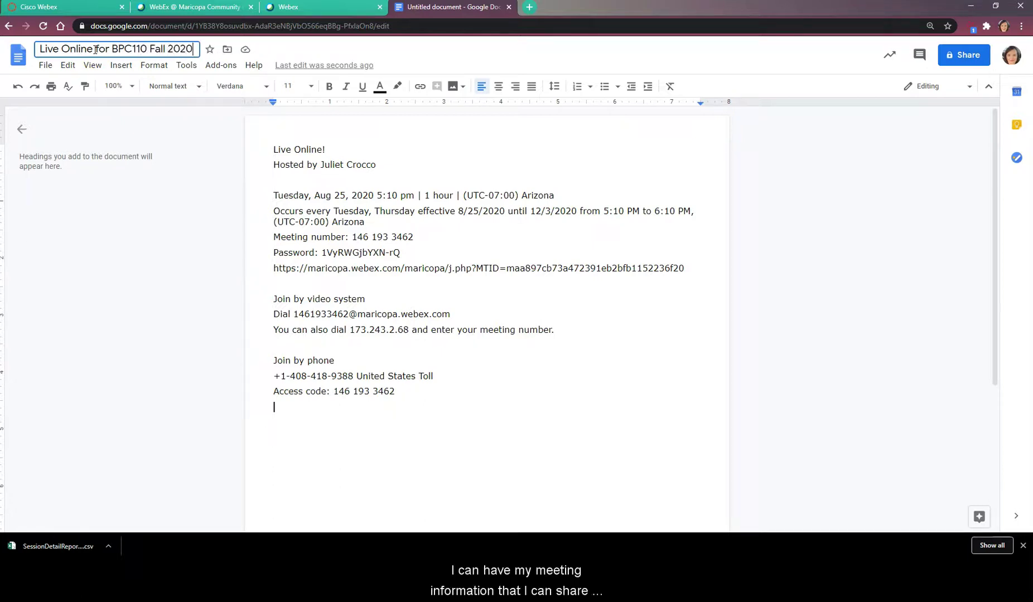
left_click(431, 279)
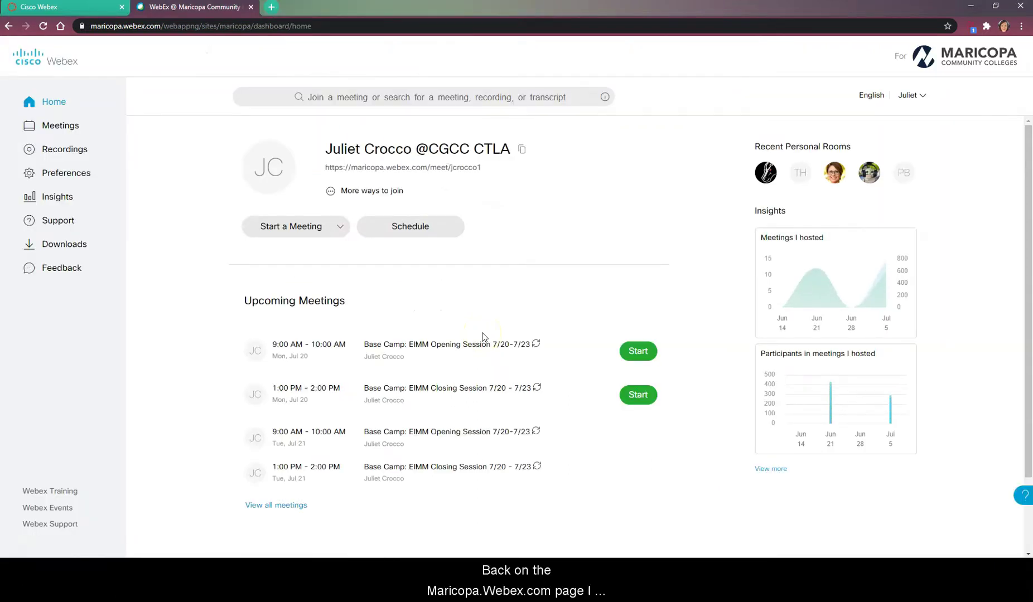
Export the Base Camp: EIMM Closing Session 7/13 - 7/16 detail report from Usage Report as CSV.
left_click(918, 96)
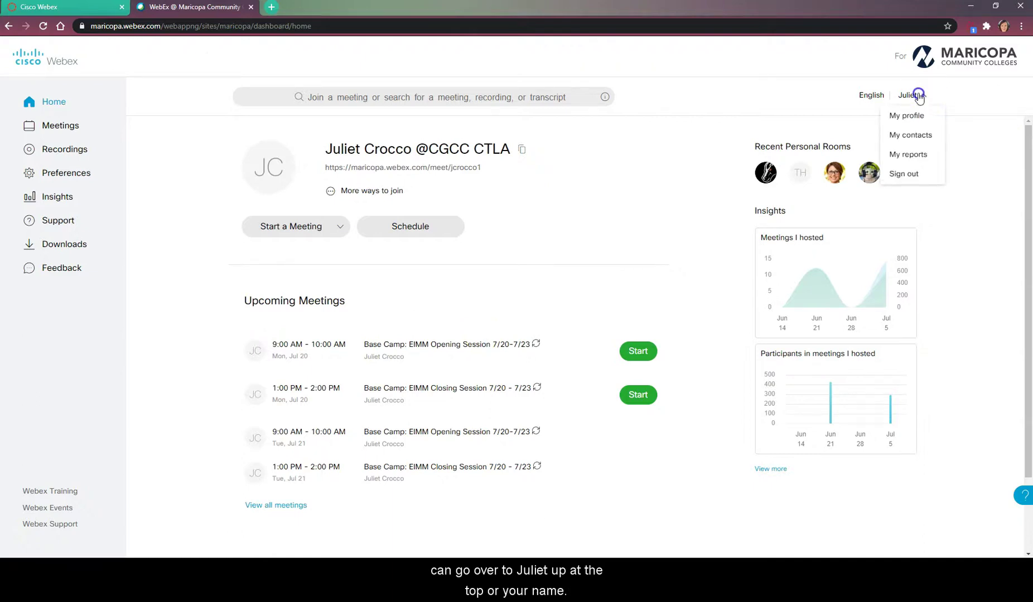
left_click(910, 152)
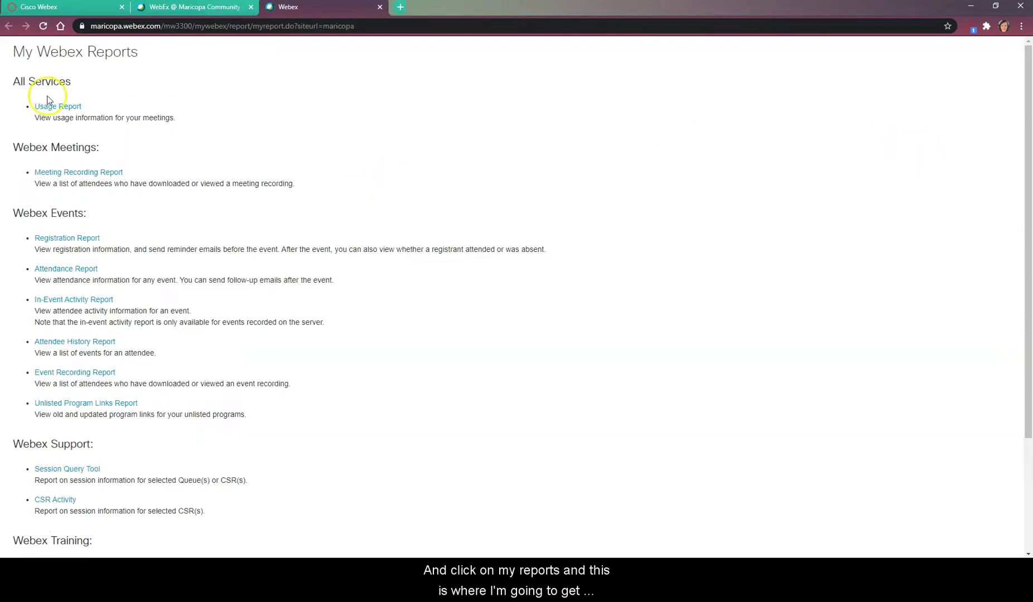
left_click(45, 108)
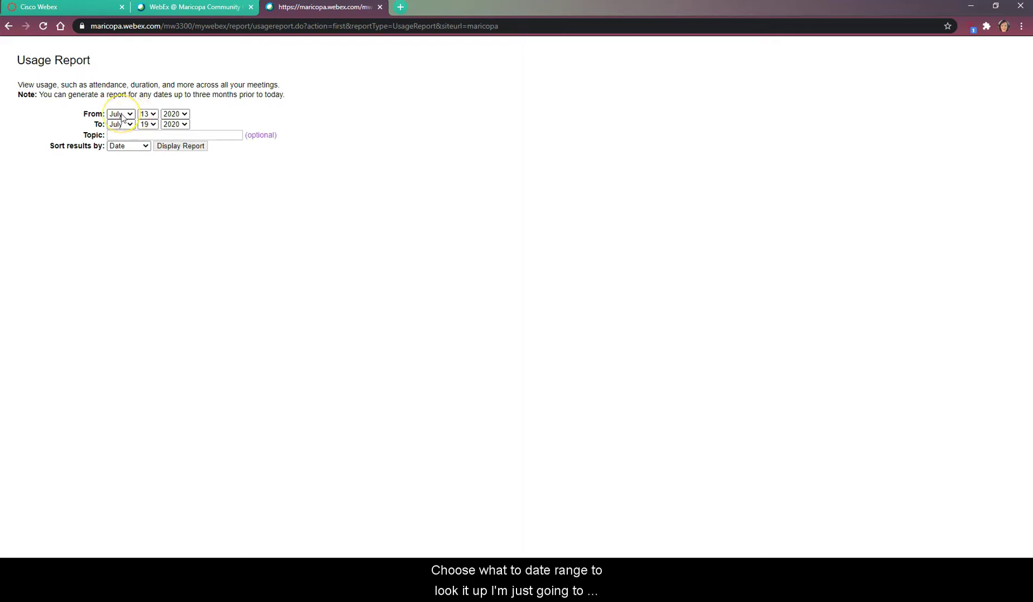
left_click(177, 146)
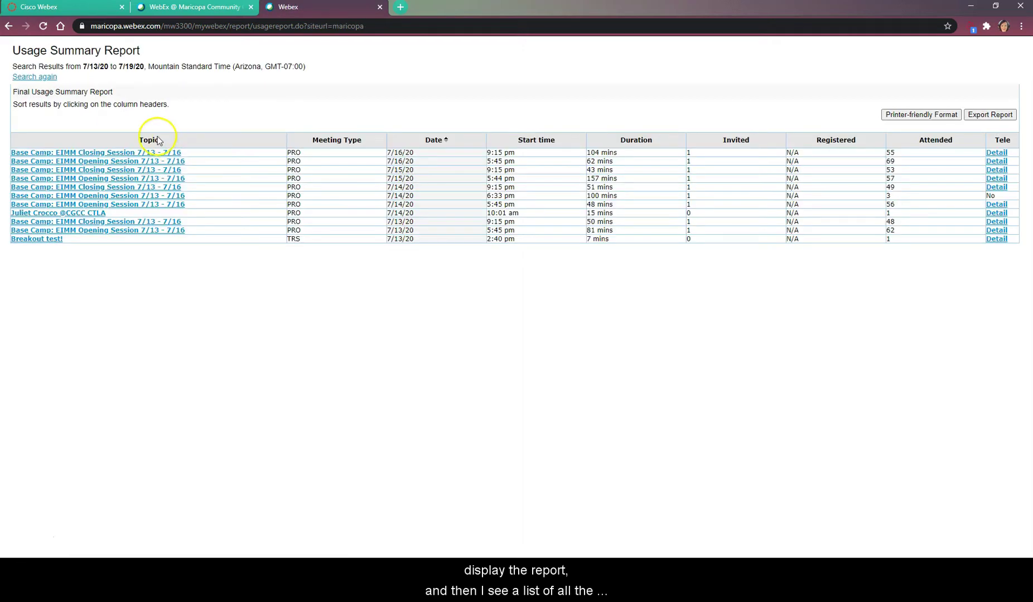
left_click(92, 151)
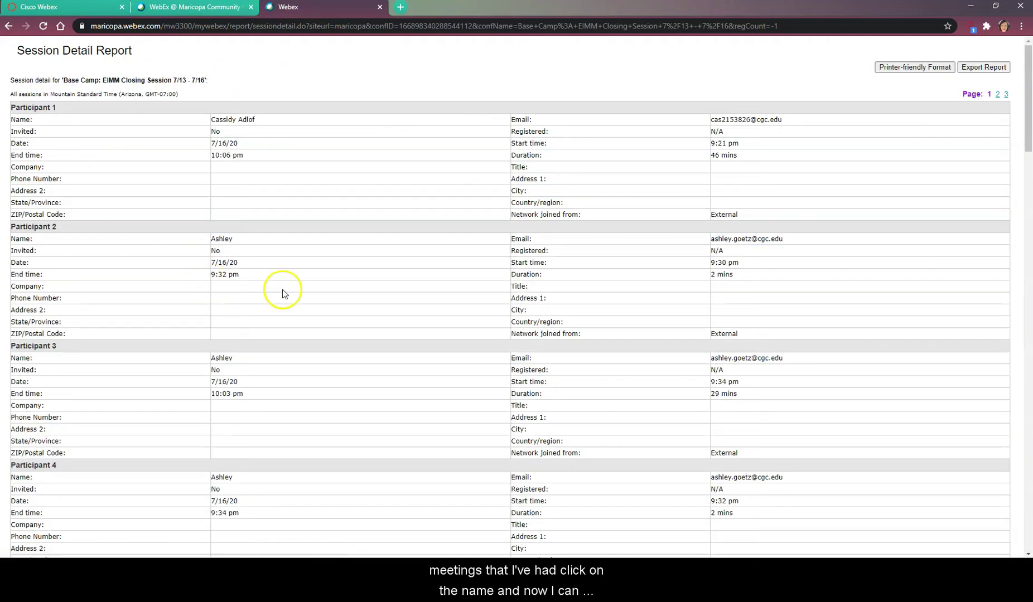
left_click(981, 73)
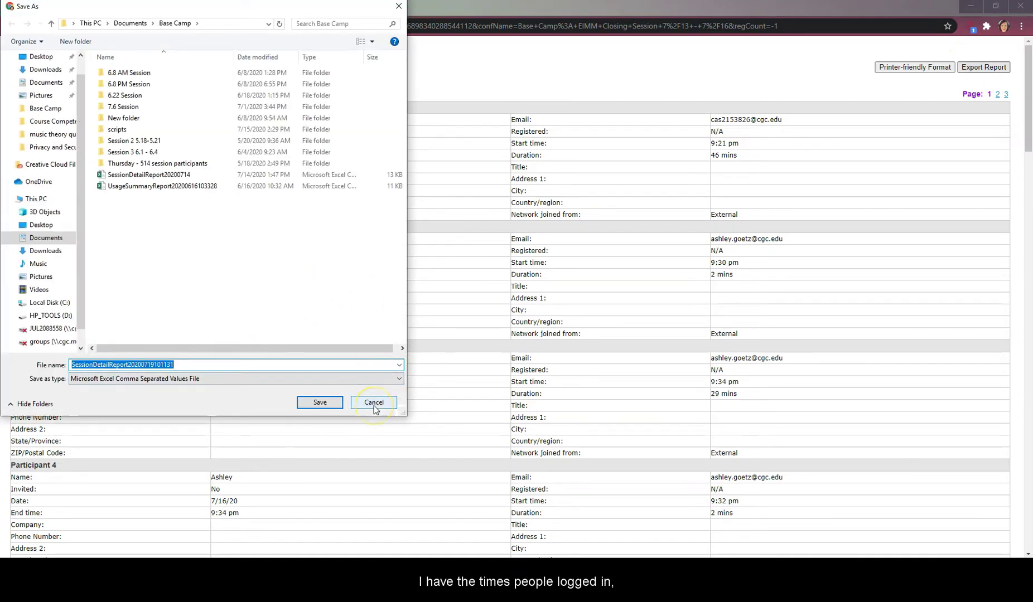
left_click(319, 402)
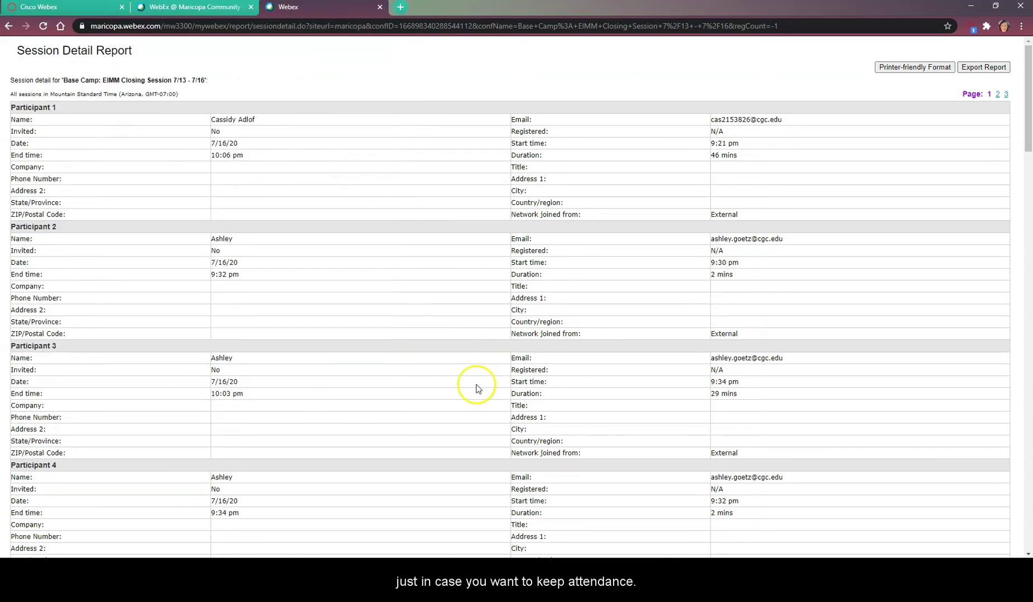